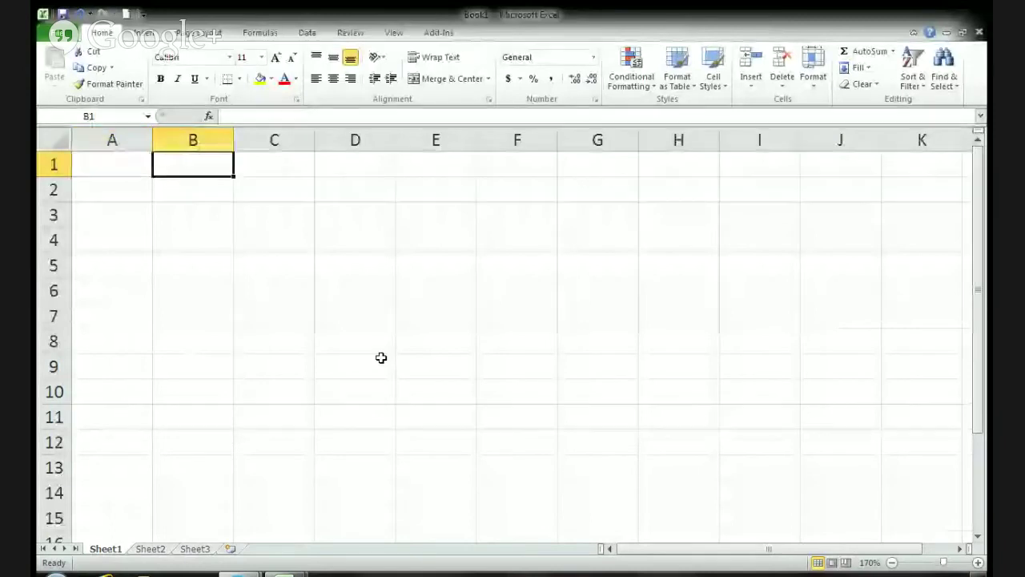
# Enter the period numbers 1, 2 and 2 across cells B1, C1 and D1.
pyautogui.write('1')
pyautogui.press('Tab')
pyautogui.write('2')
pyautogui.press('Tab')
pyautogui.write('3')
pyautogui.press('Tab')
pyautogui.hotkey('shift', 'Tab')
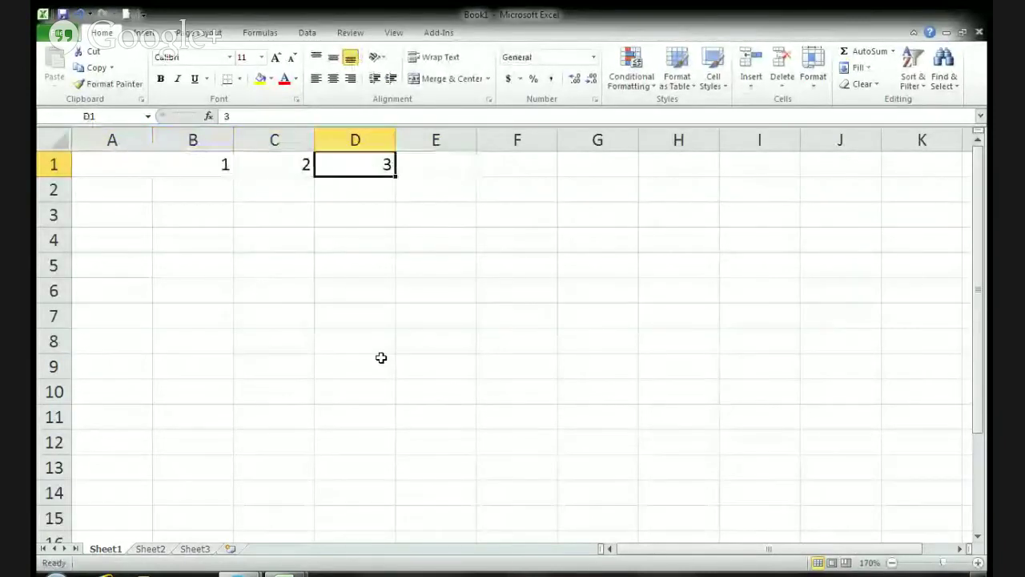
pyautogui.write('2')
pyautogui.press('Return')
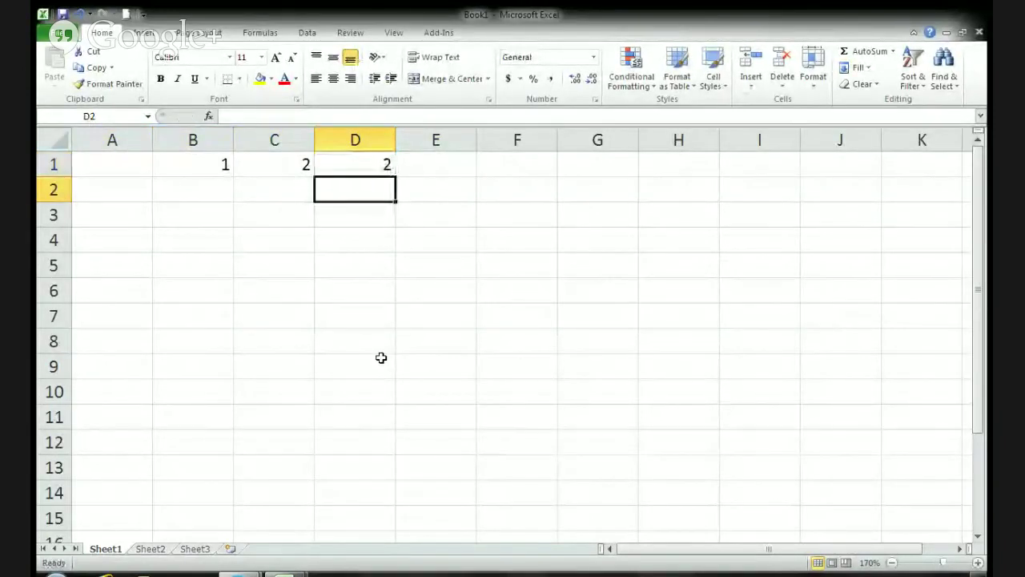
# Enter 100 in D2 and the formula +4.75/2 in C2.
pyautogui.write('100')
pyautogui.press('Return')
pyautogui.press('Up')
pyautogui.press('Left')
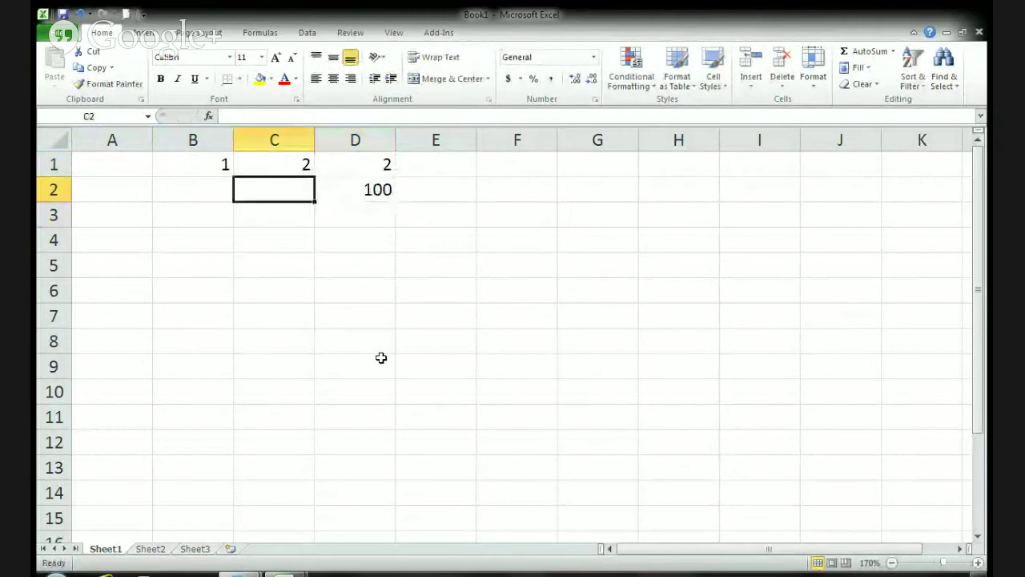
pyautogui.write('+4.75')
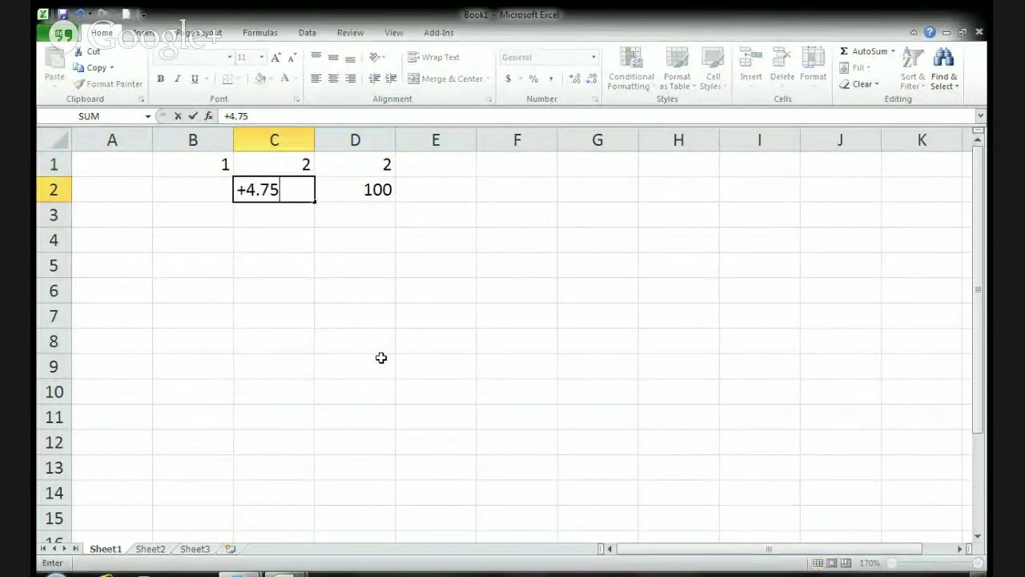
pyautogui.write('/2')
pyautogui.press('Return')
pyautogui.press('Up')
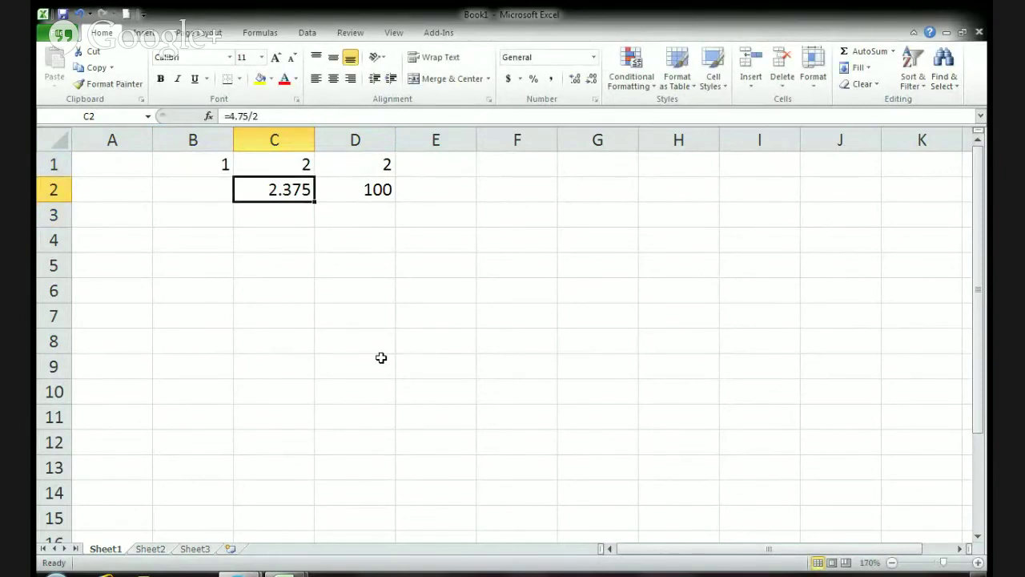
# Copy the formula in C2 to B2.
pyautogui.hotkey('ctrl', 'c')
pyautogui.press('Left')
pyautogui.hotkey('ctrl', 'v')
pyautogui.press('Right')
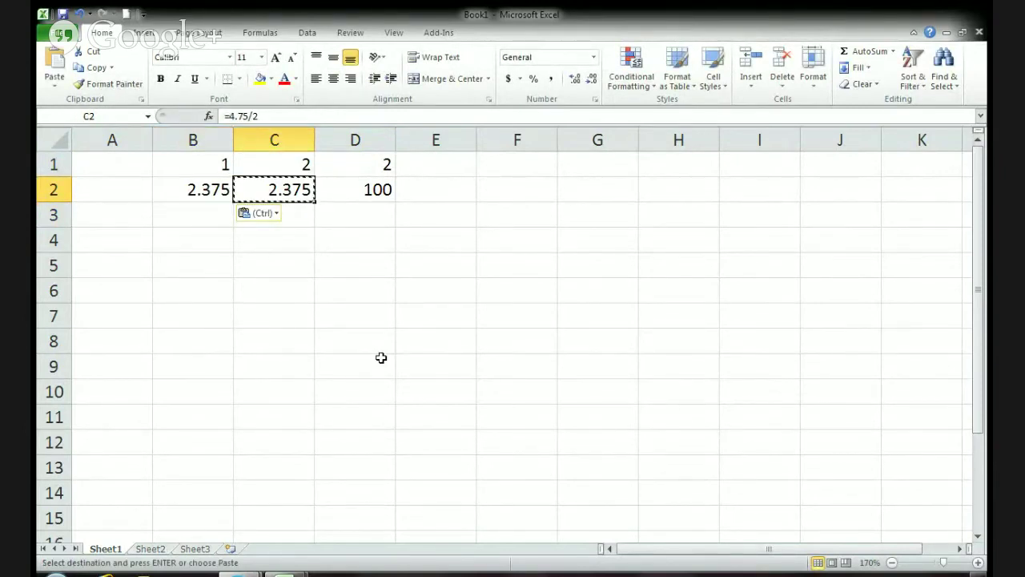
pyautogui.press('Escape')
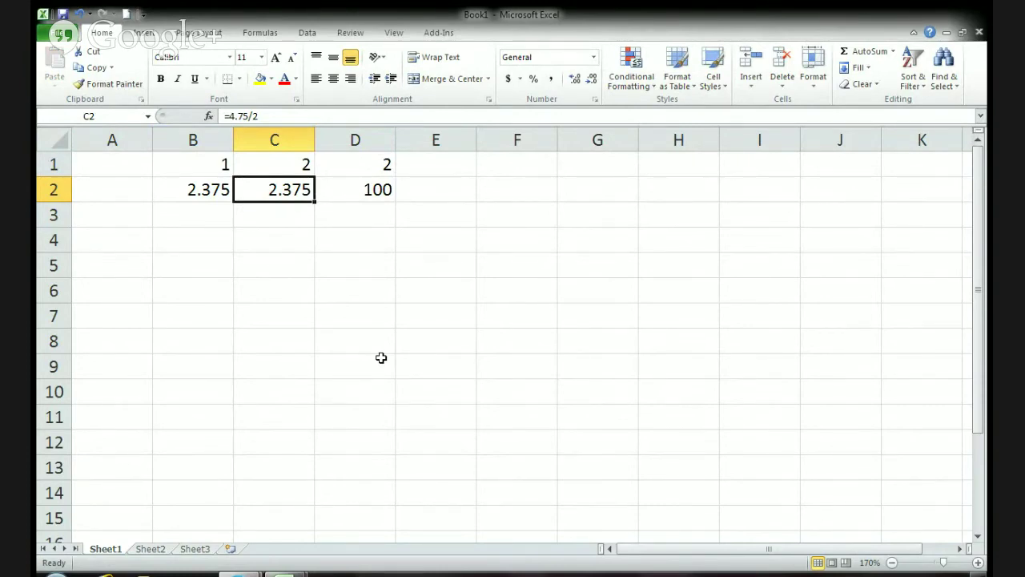
# Enter the present value formula +B2/(1+A1)^B1 in B3, discounting the first cash flow at the rate in A1.
pyautogui.press('Down')
pyautogui.press('Left')
pyautogui.write('+')
pyautogui.press('Up')
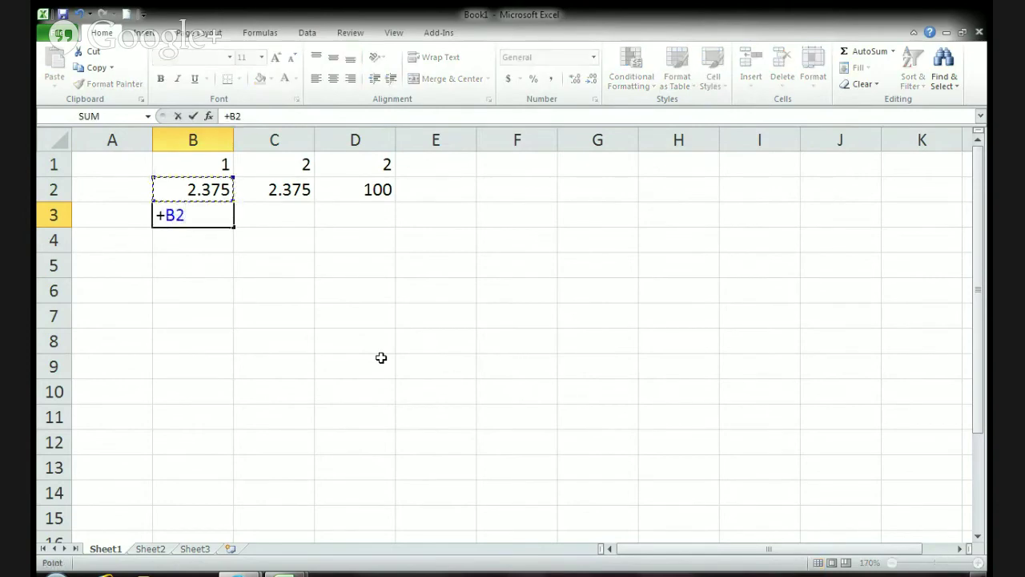
pyautogui.write('/(1+')
pyautogui.press('Up')
pyautogui.press('Up')
pyautogui.press('Left')
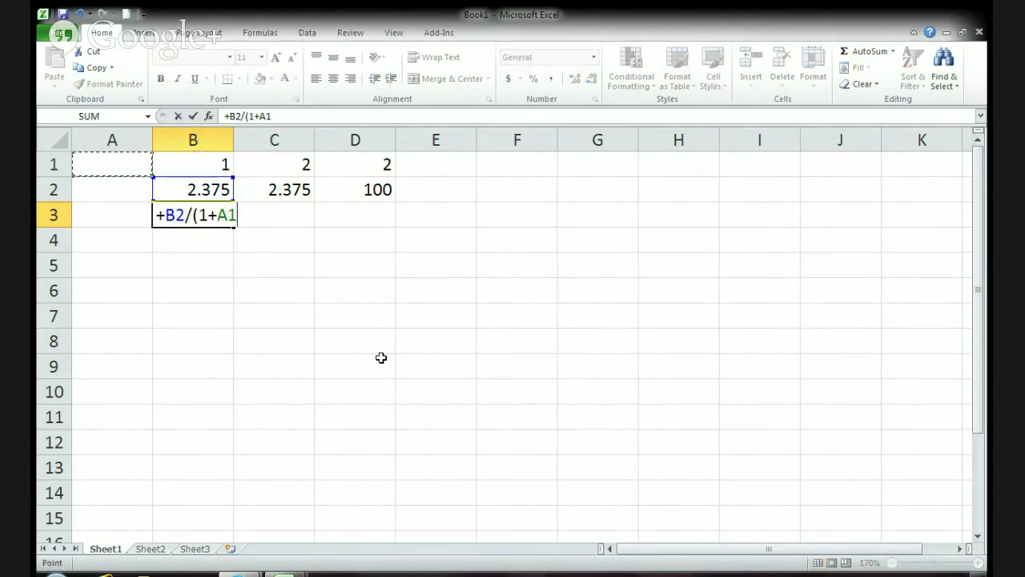
pyautogui.write(')^')
pyautogui.press('Up')
pyautogui.press('Up')
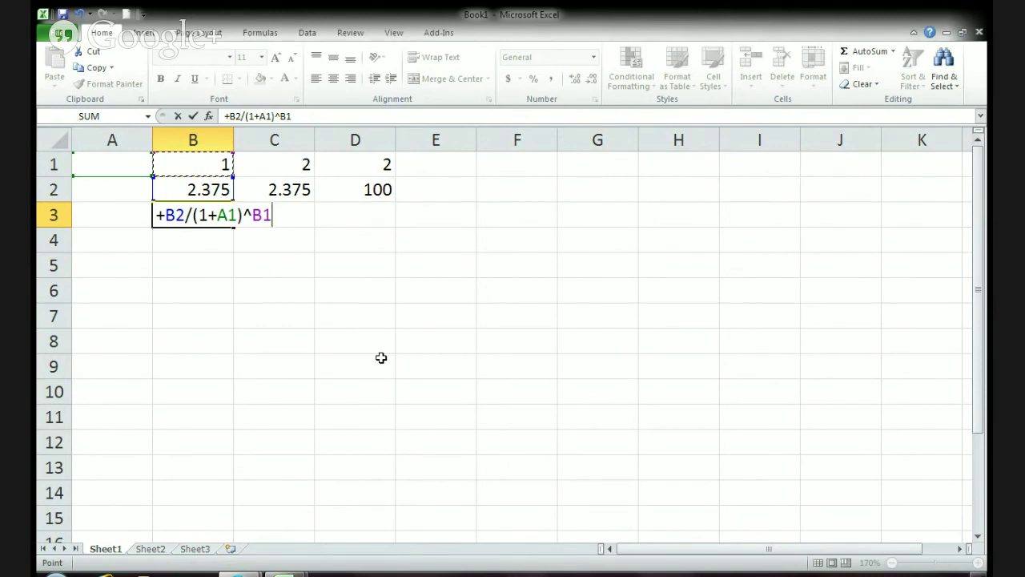
pyautogui.hotkey('ctrl', 'Return')
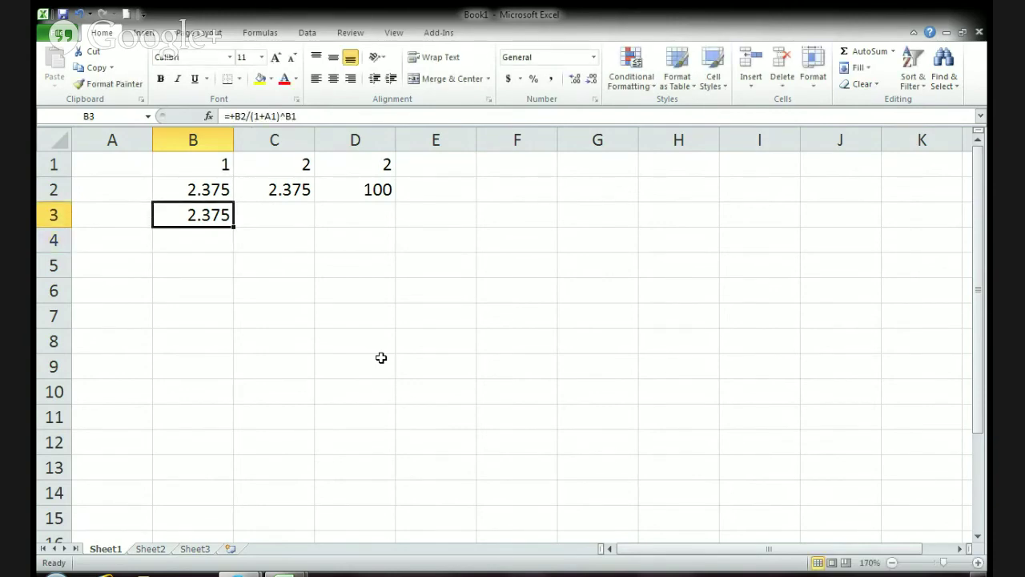
# Make the column of the A1 reference absolute in B3's formula, giving =+B2/(1+$A1)^B1.
pyautogui.press('F2')
pyautogui.press('Left')
pyautogui.press('Left')
pyautogui.press('Left')
pyautogui.press('Left')
pyautogui.press('Left')
pyautogui.press('Left')
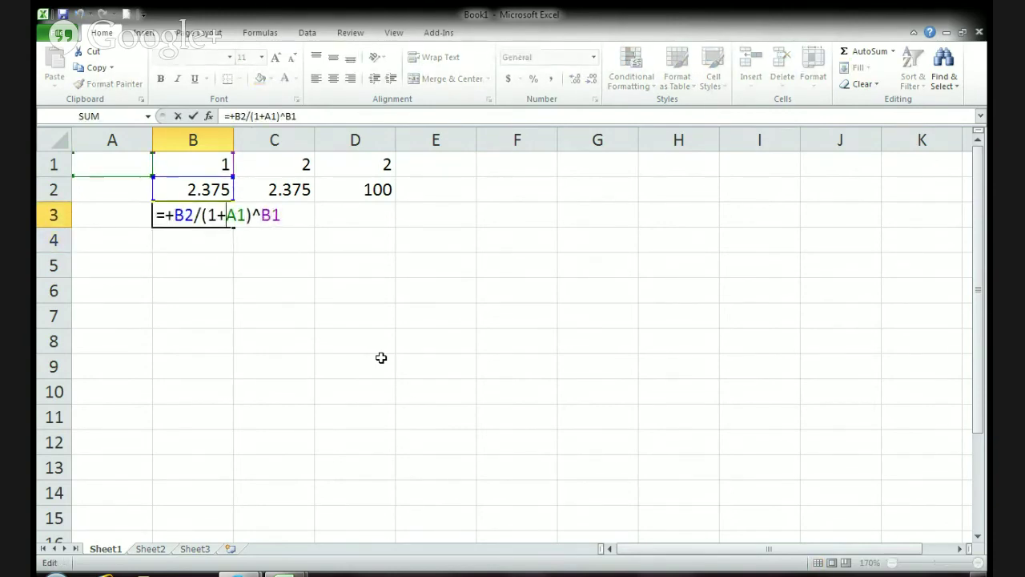
pyautogui.write('$')
pyautogui.hotkey('ctrl', 'Return')
# Fill the present value formula from B3 across to D3.
pyautogui.hotkey('shift', 'Right')
pyautogui.hotkey('shift', 'Right')
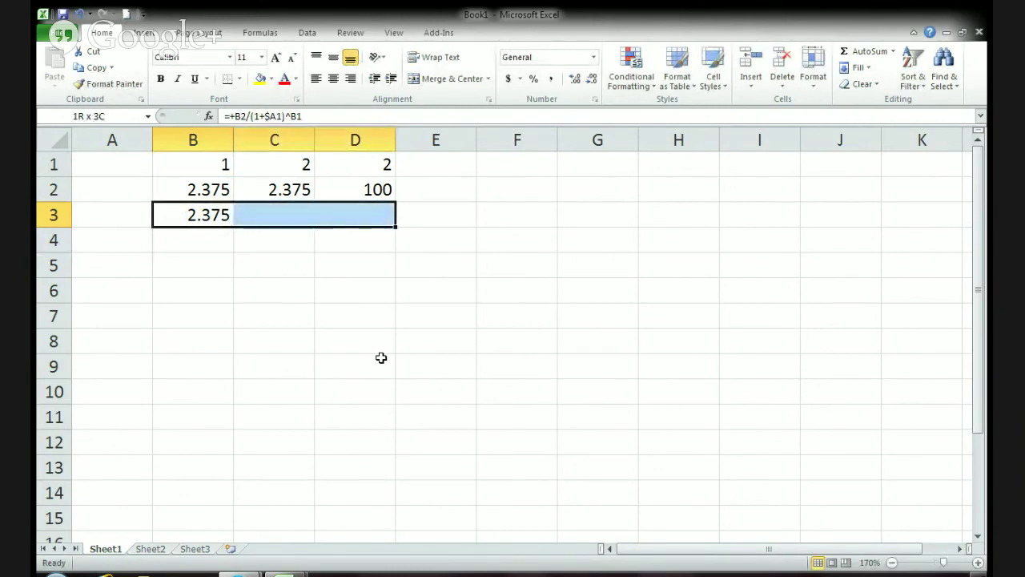
pyautogui.hotkey('ctrl', 'r')
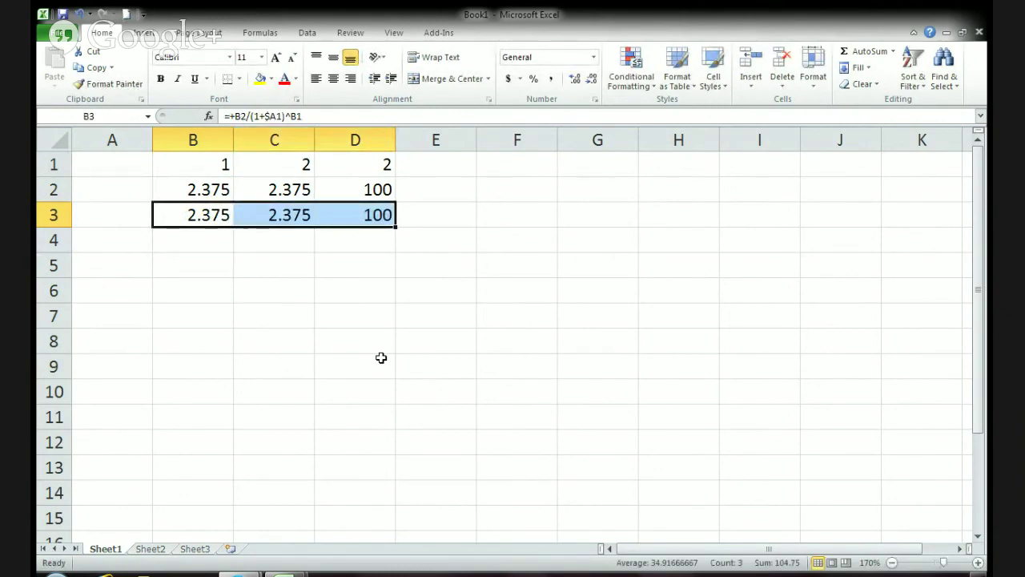
# Enter the semiannual discount rate in A1 as the formula +.0475/2.
pyautogui.press('Left')
pyautogui.press('Up')
pyautogui.press('Up')
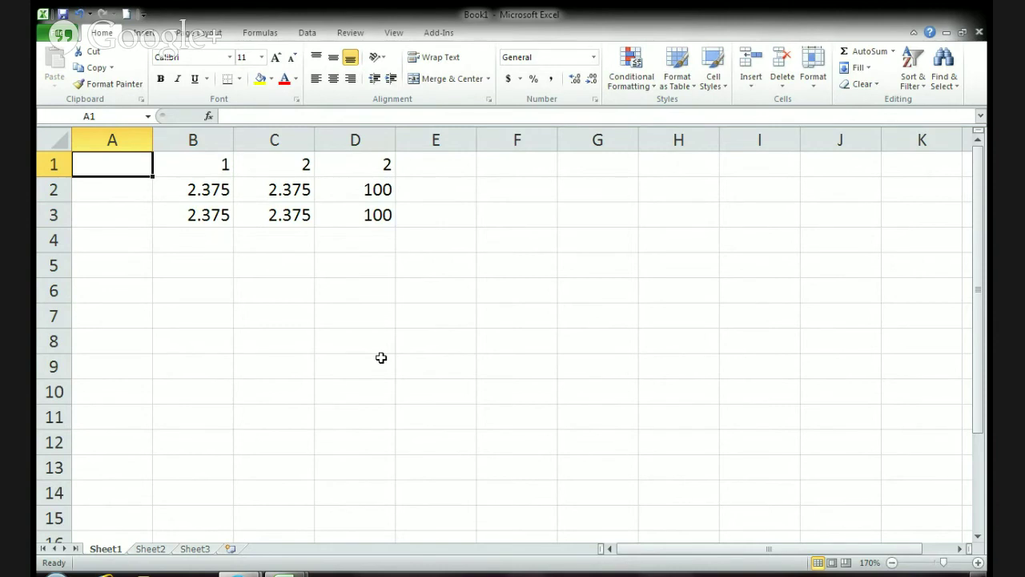
pyautogui.write('.04')
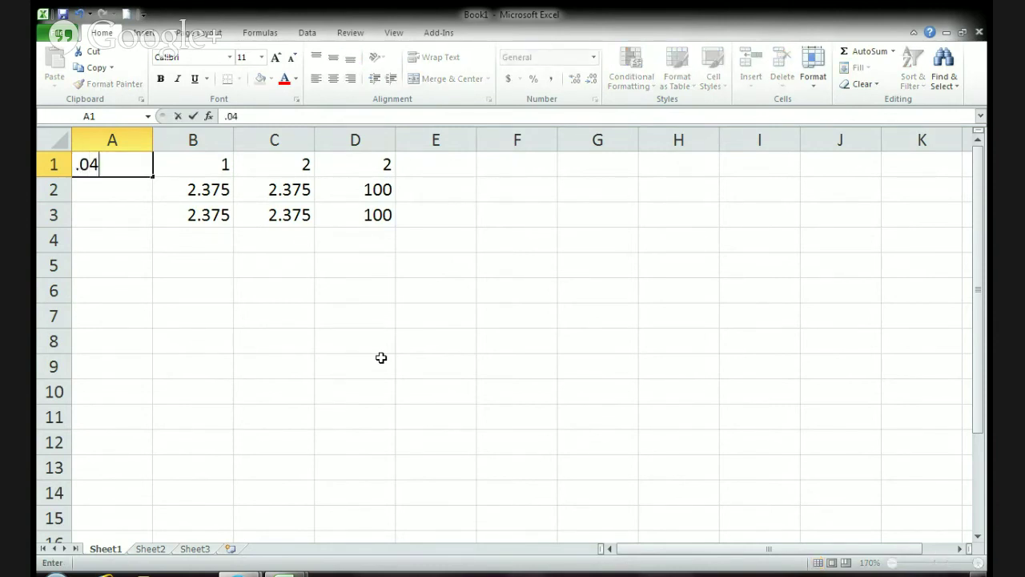
pyautogui.press('Escape')
pyautogui.write('+.047')
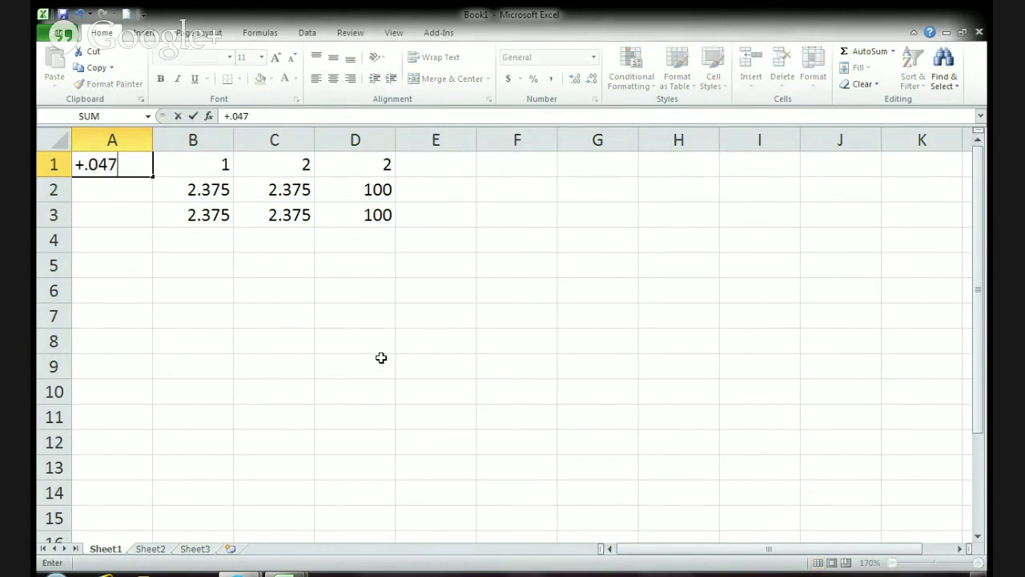
pyautogui.write('5/2')
pyautogui.press('Return')
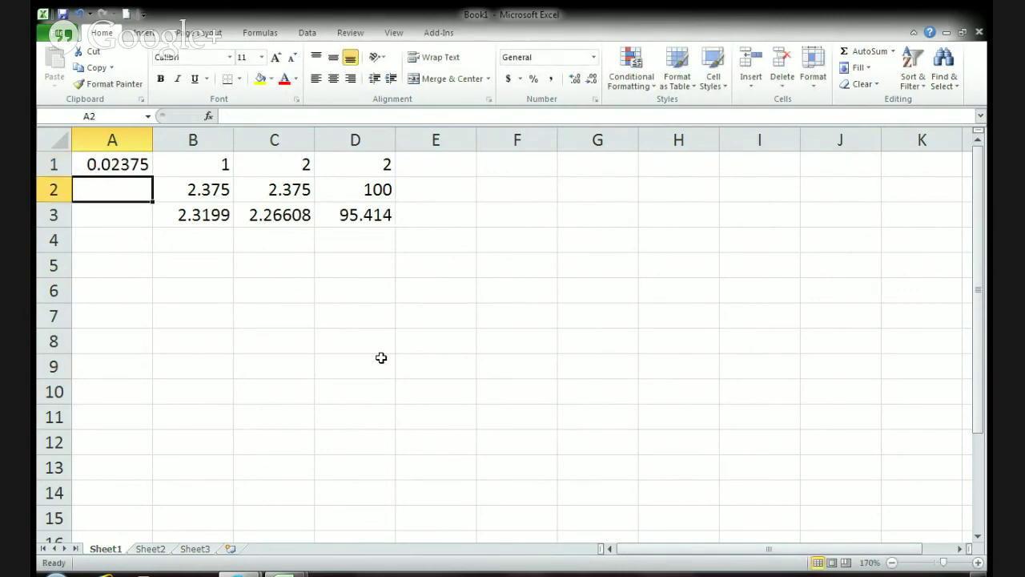
# Total the present values in A3 with the formula =SUM(B3:D3).
pyautogui.press('Down')
pyautogui.write('=su')
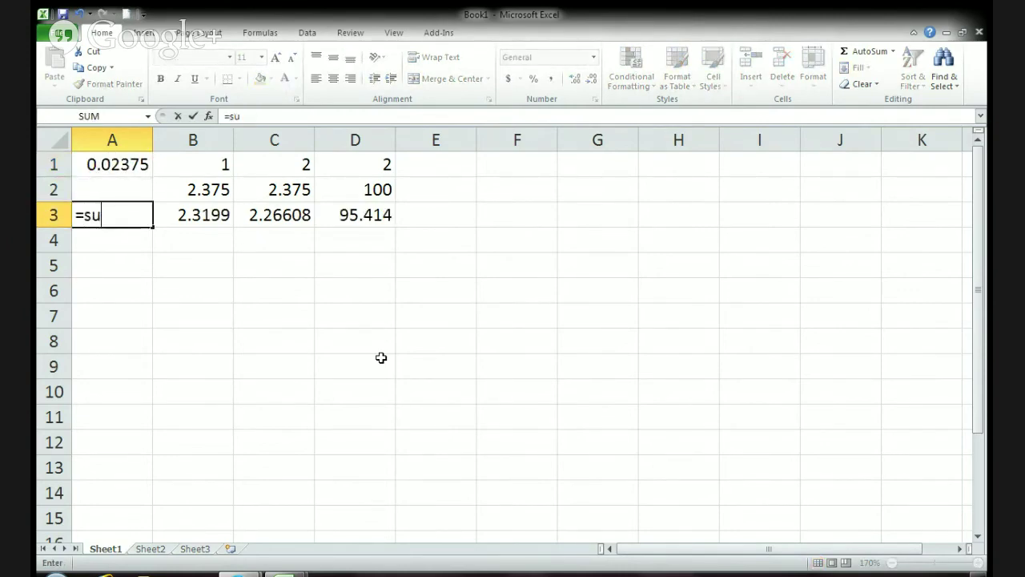
pyautogui.write('m(')
pyautogui.press('Right')
pyautogui.hotkey('shift', 'Right')
pyautogui.hotkey('shift', 'Right')
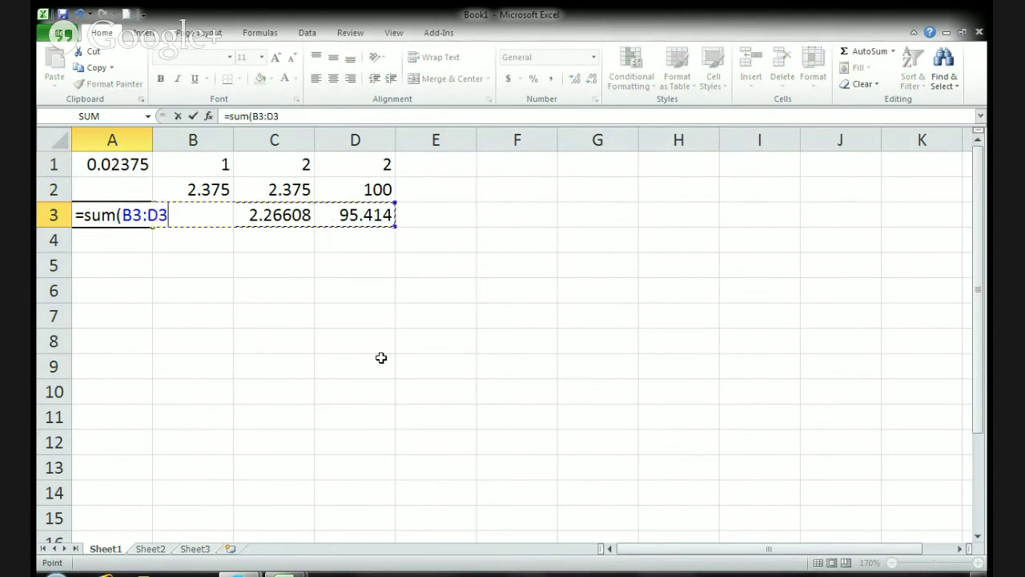
pyautogui.press('Return')
pyautogui.press('Up')
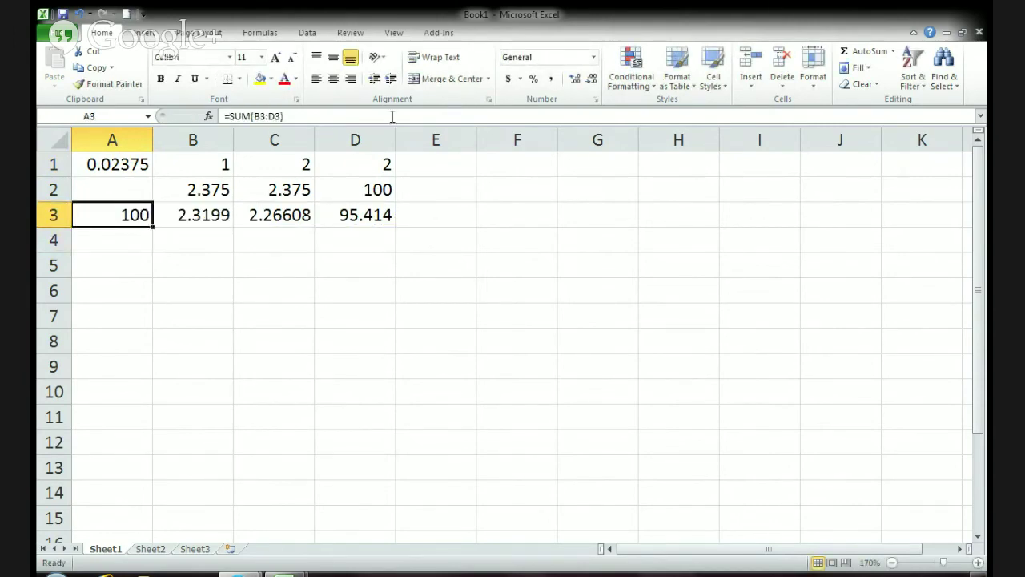
# Examine how the discount rate in A1 and the cash flows in row 2 relate to the total in A3.
pyautogui.click(108, 165)
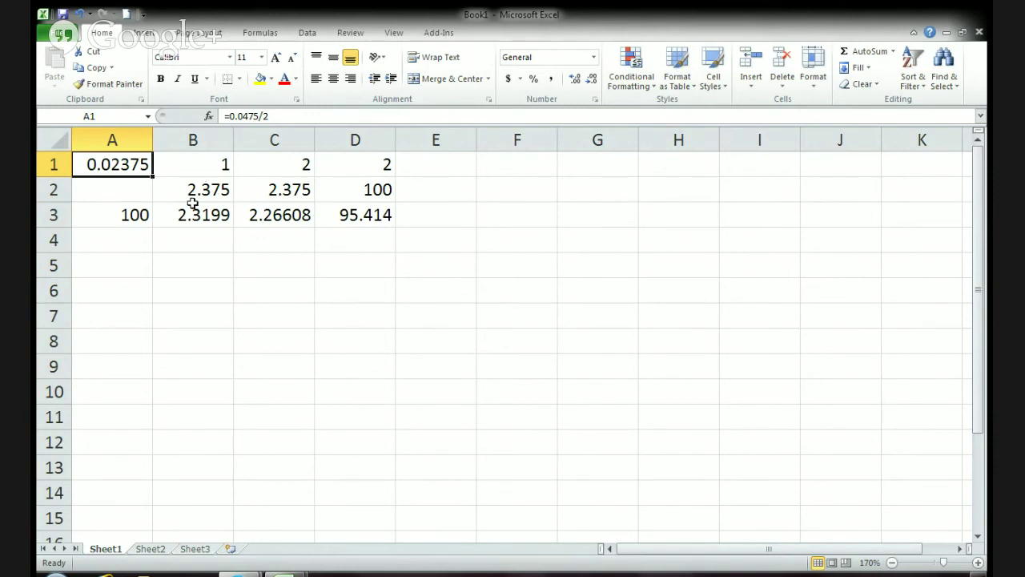
pyautogui.click(137, 216)
pyautogui.click(198, 197)
pyautogui.click(311, 194)
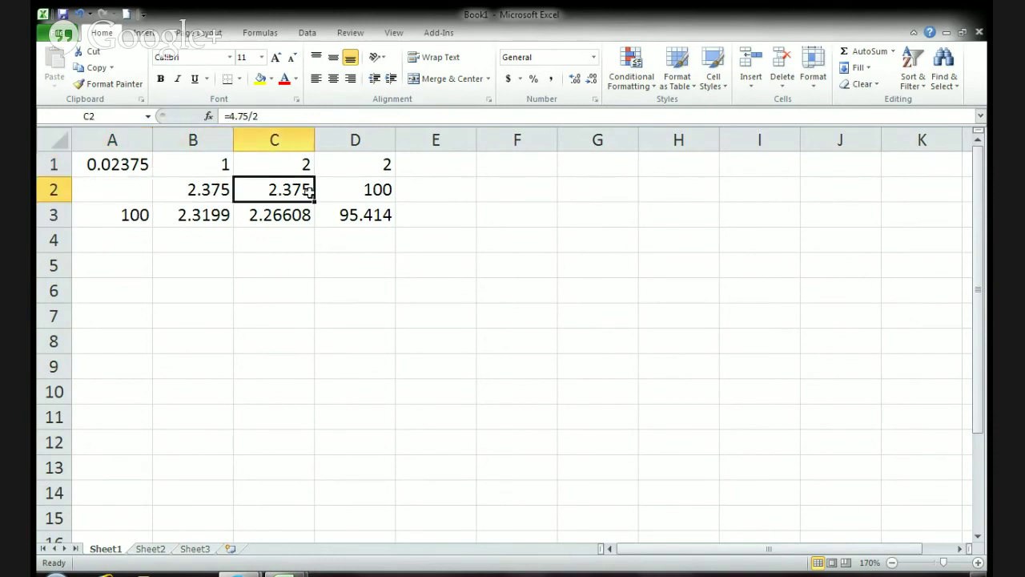
pyautogui.click(357, 193)
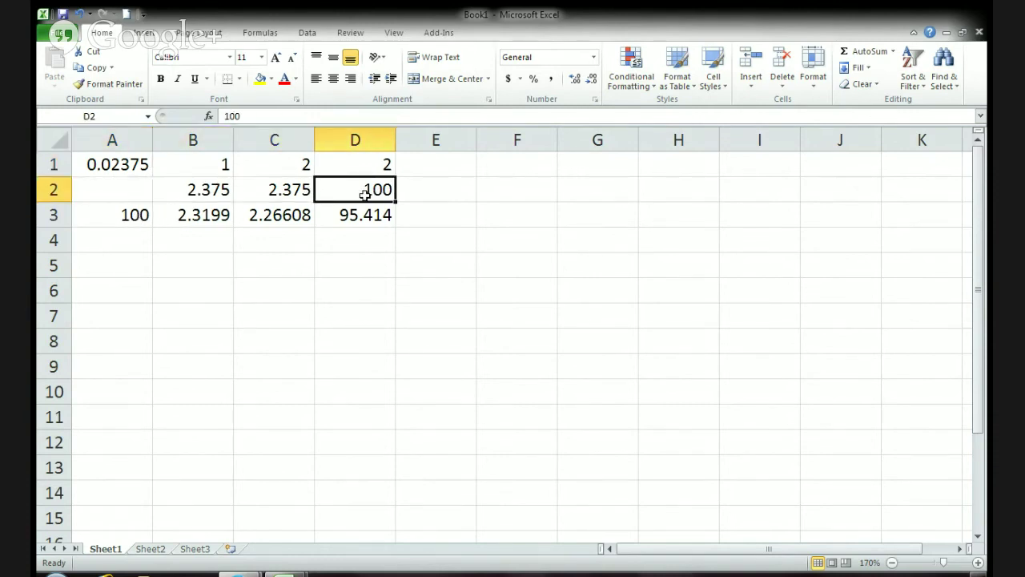
pyautogui.click(146, 222)
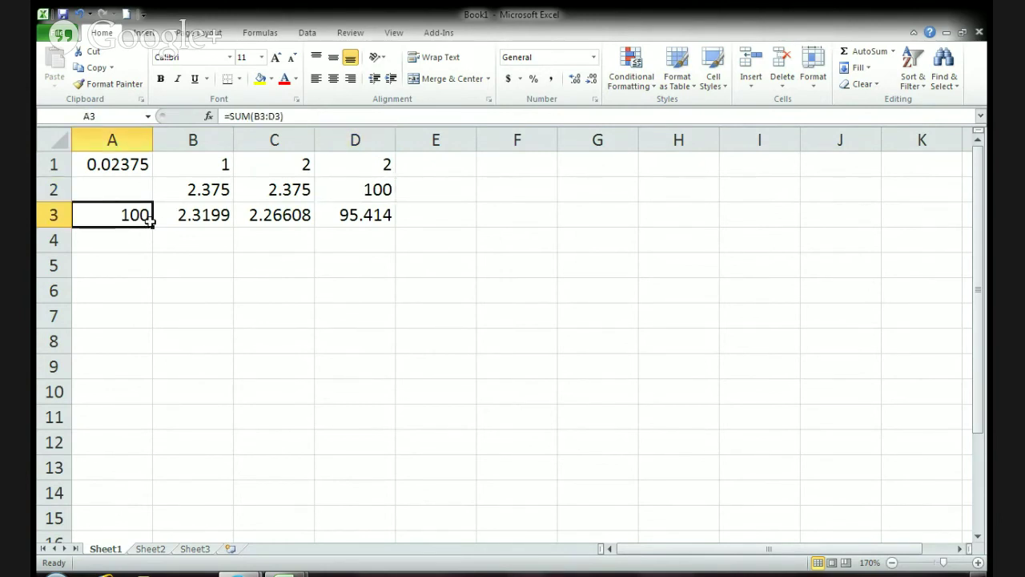
pyautogui.press('Up')
pyautogui.press('Up')
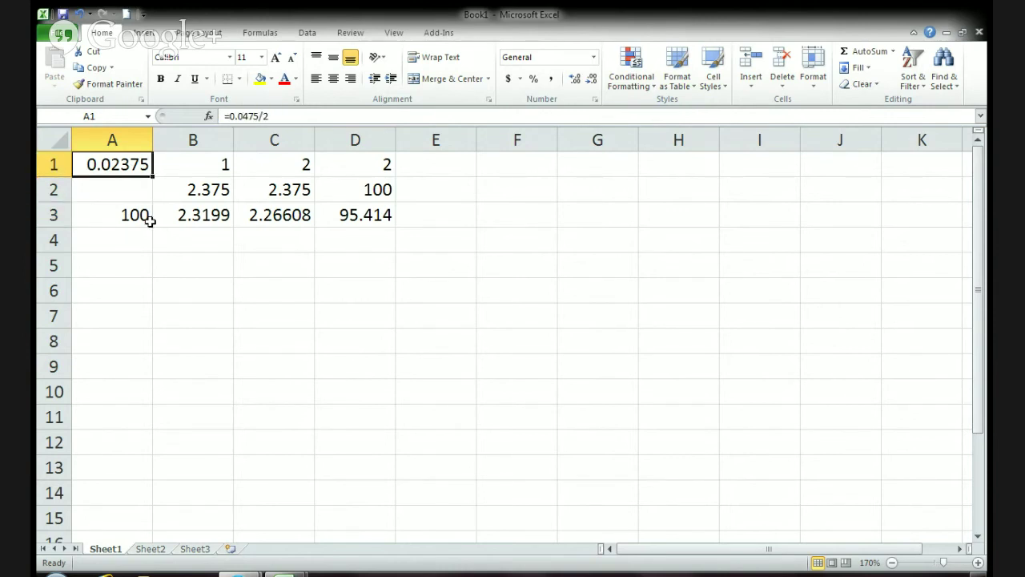
pyautogui.press('Down')
pyautogui.press('Down')
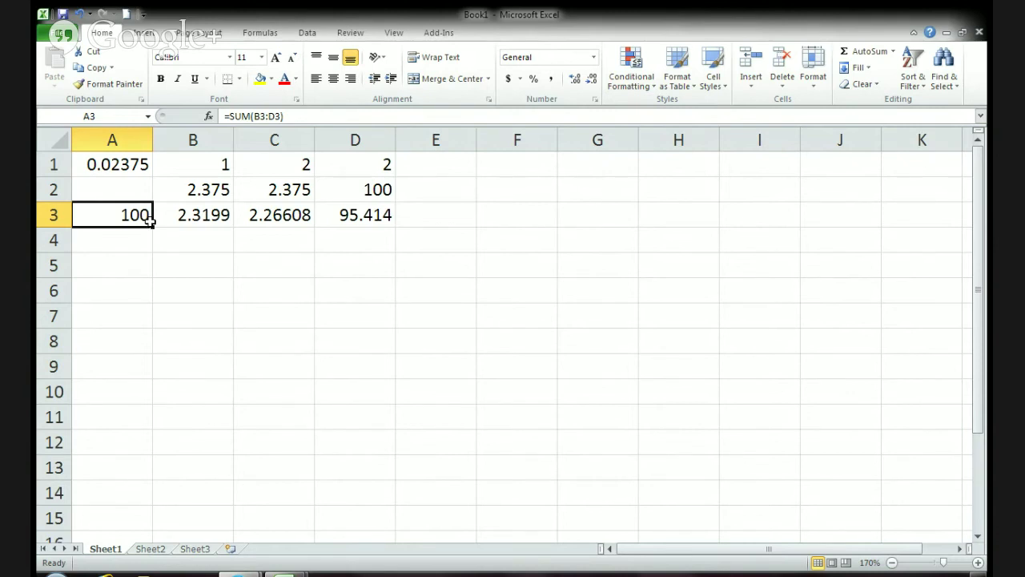
pyautogui.press('Up')
pyautogui.press('Up')
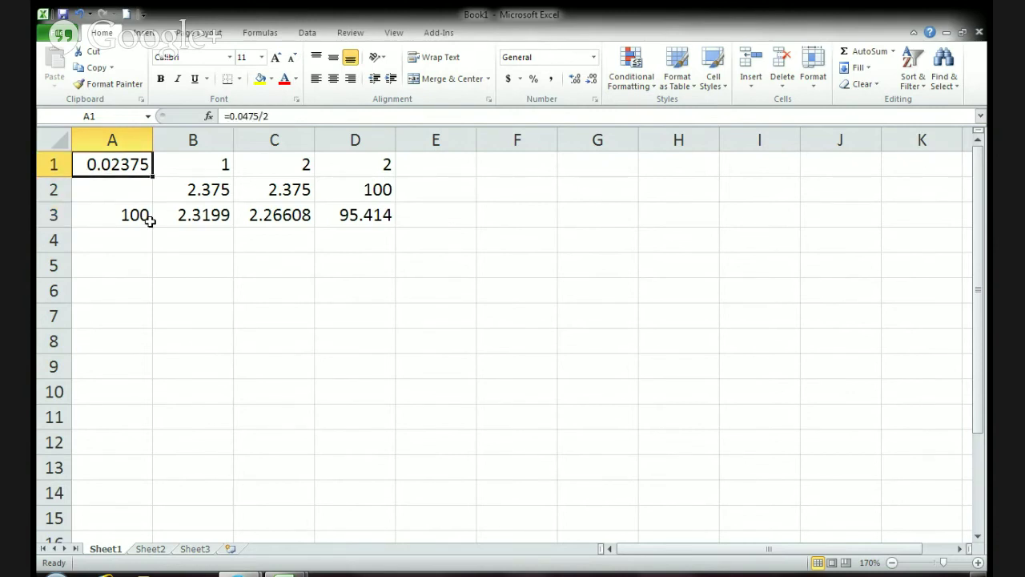
pyautogui.press('Down')
pyautogui.press('Down')
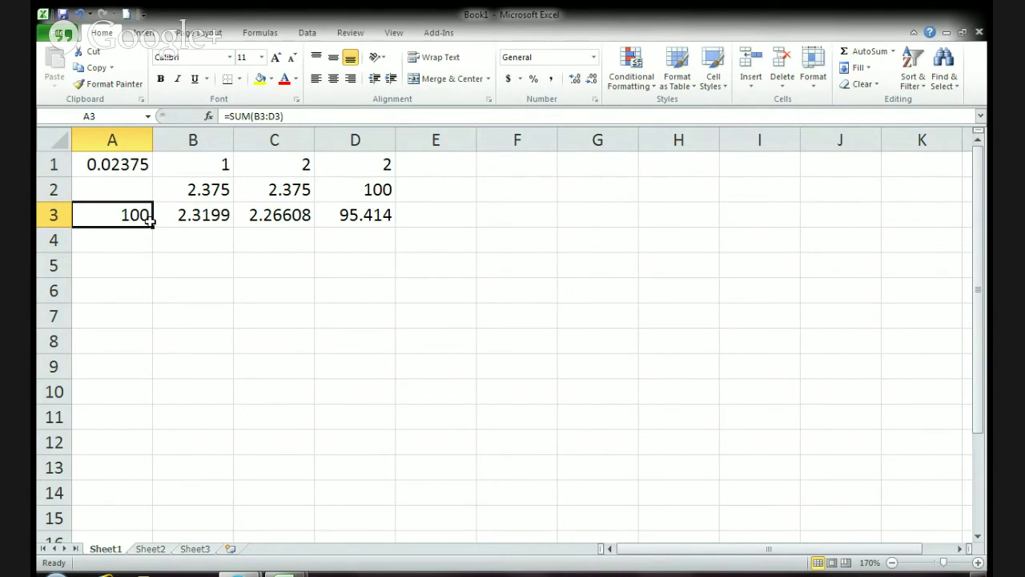
pyautogui.press('Up')
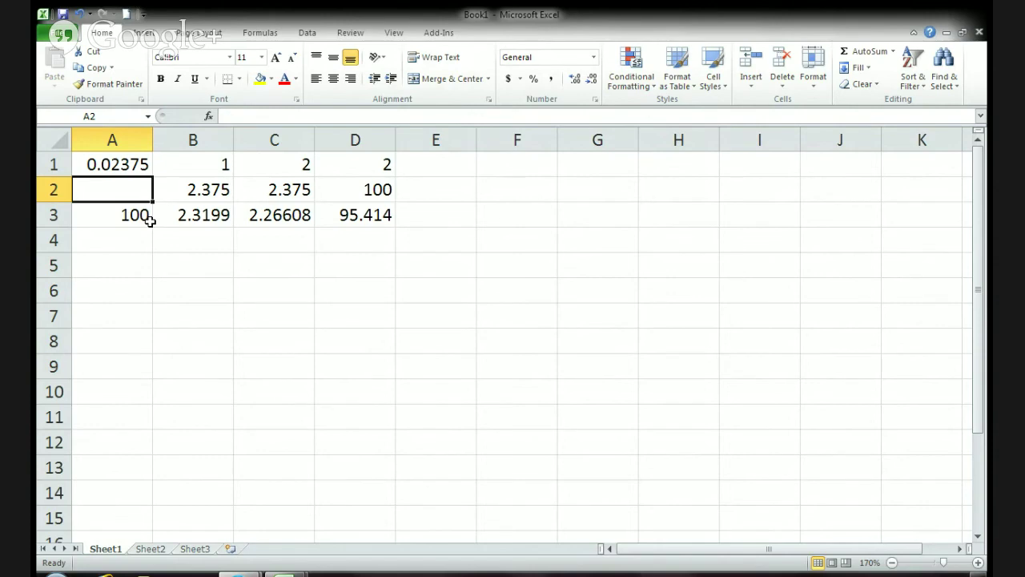
# Try a Goal Seek on the total in A3 by changing the rate in A1, and return to A1.
pyautogui.click(307, 32)
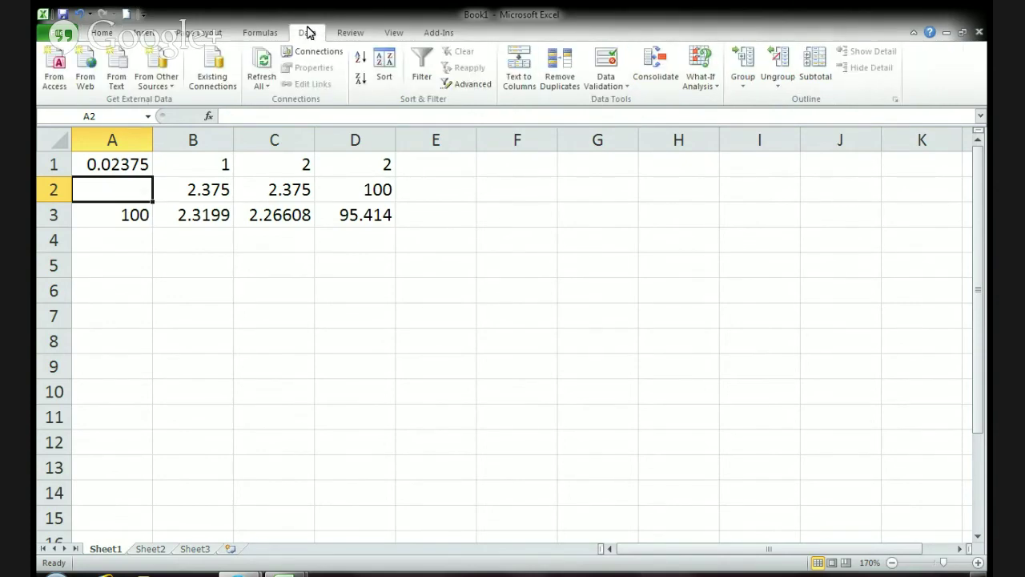
pyautogui.click(707, 82)
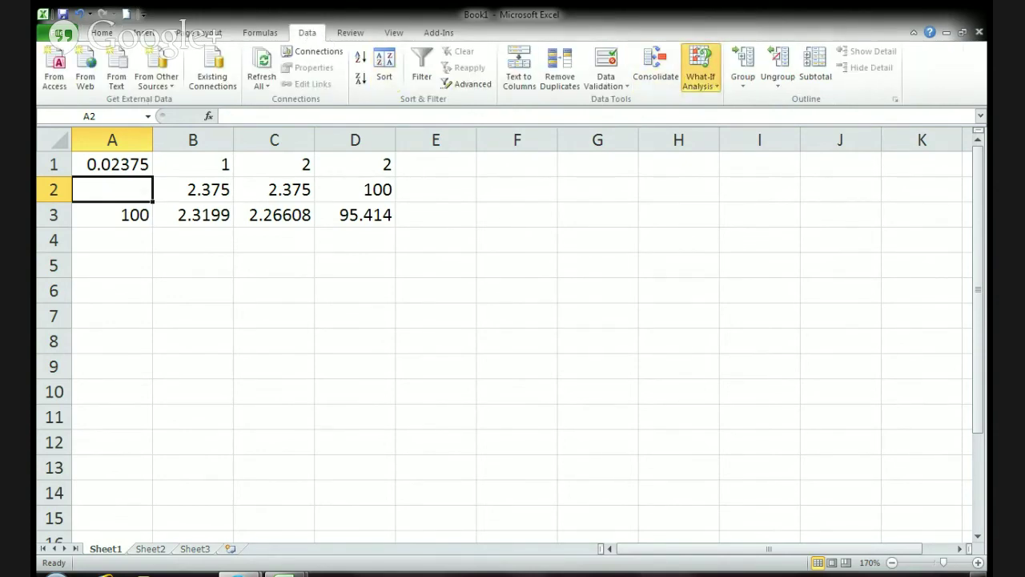
pyautogui.click(713, 121)
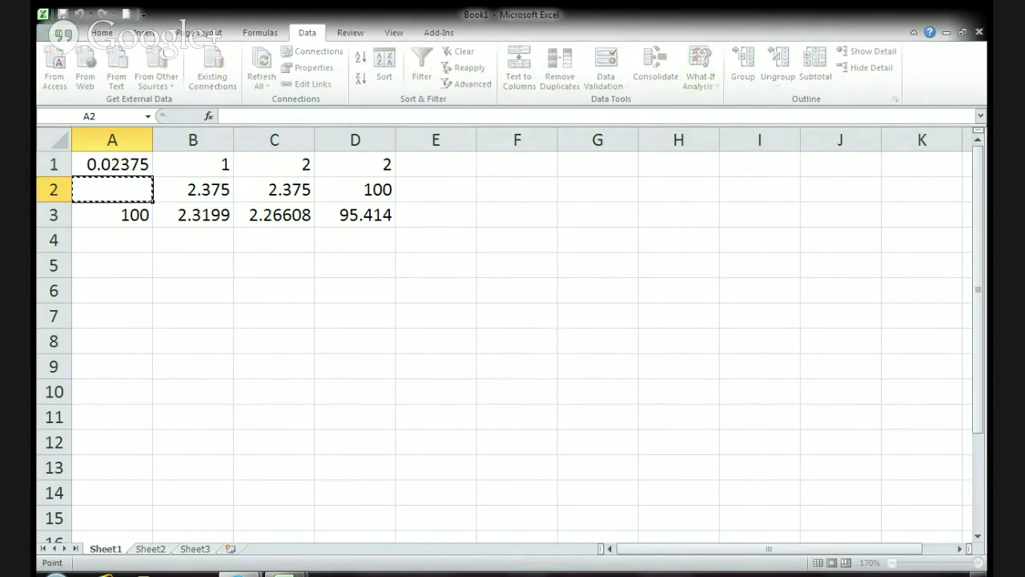
pyautogui.click(124, 214)
pyautogui.press('Tab')
pyautogui.press('Escape')
pyautogui.write('=')
pyautogui.click(112, 164)
pyautogui.write('*')
pyautogui.click(113, 164)
pyautogui.press('Tab')
pyautogui.click(113, 164)
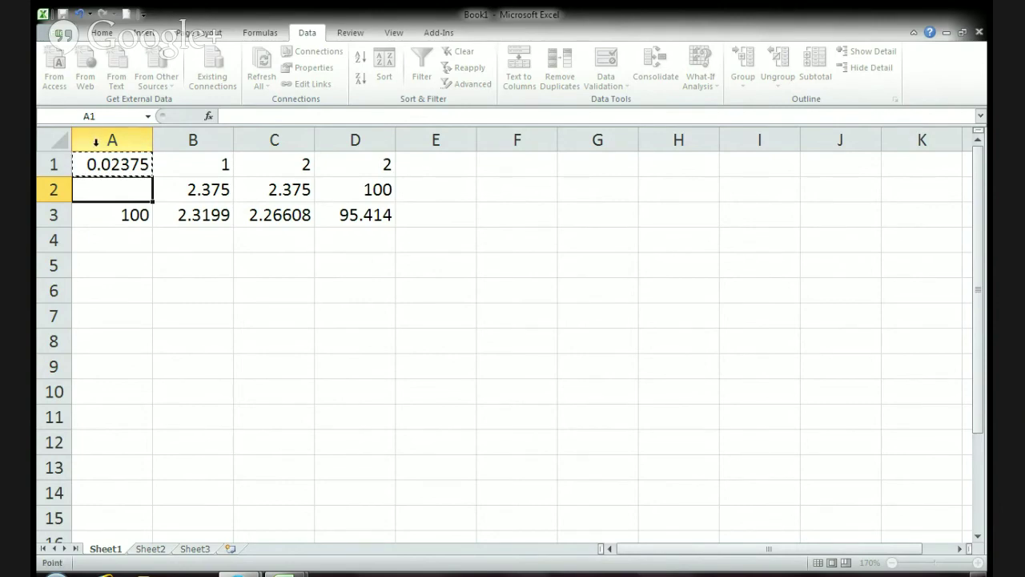
pyautogui.click(142, 179)
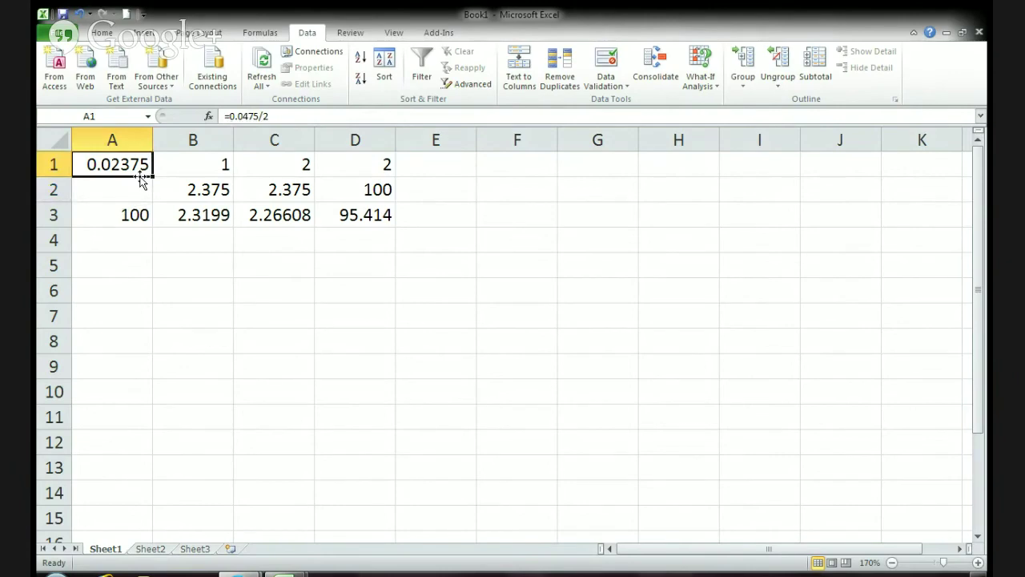
# Examine the total formula in A3 and the present value formulas across row 3 through D3.
pyautogui.press('Down')
pyautogui.press('Down')
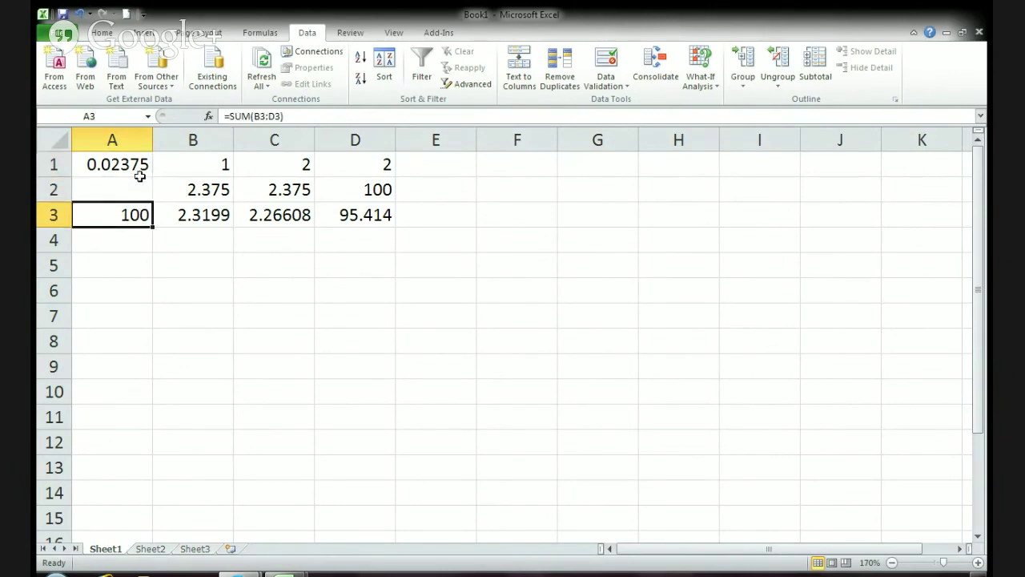
pyautogui.press('Right')
pyautogui.press('Left')
pyautogui.press('Right')
pyautogui.press('Right')
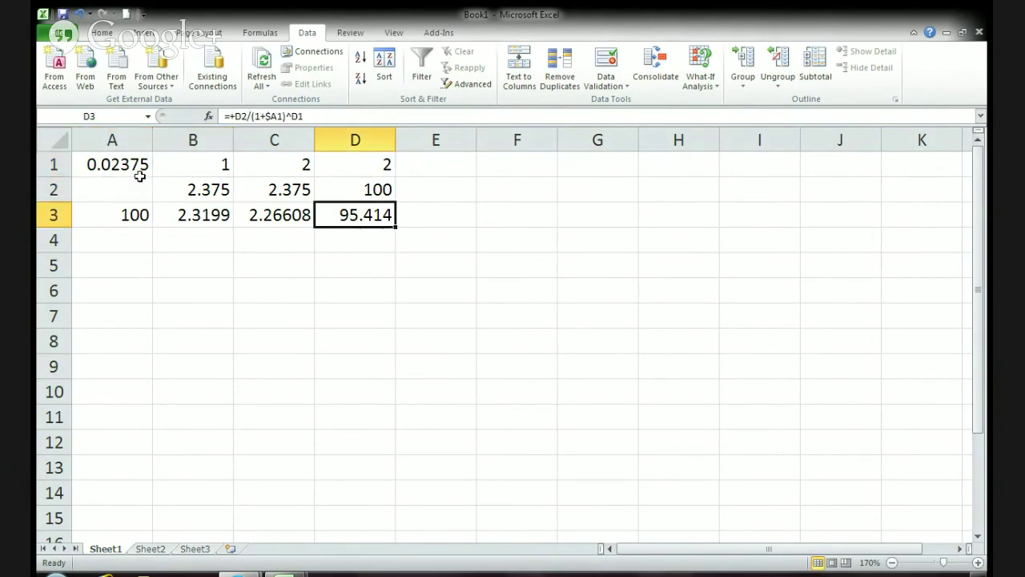
pyautogui.press('Left')
pyautogui.press('Left')
pyautogui.press('Left')
# Replace the discount rate formula in A1 with the constant 0.01.
pyautogui.press('Up')
pyautogui.press('Up')
pyautogui.write('0.01')
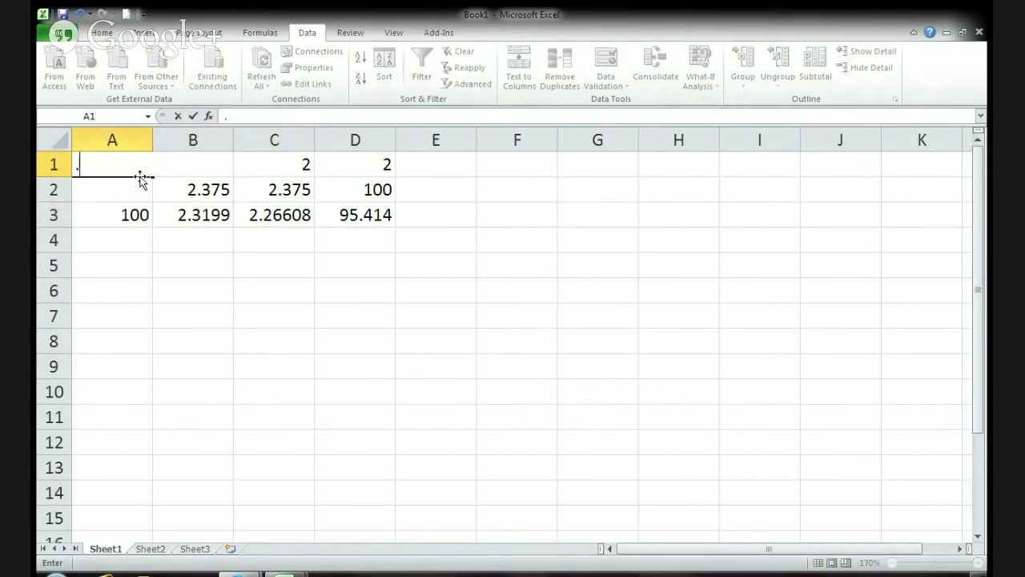
pyautogui.press('Return')
pyautogui.press('Up')
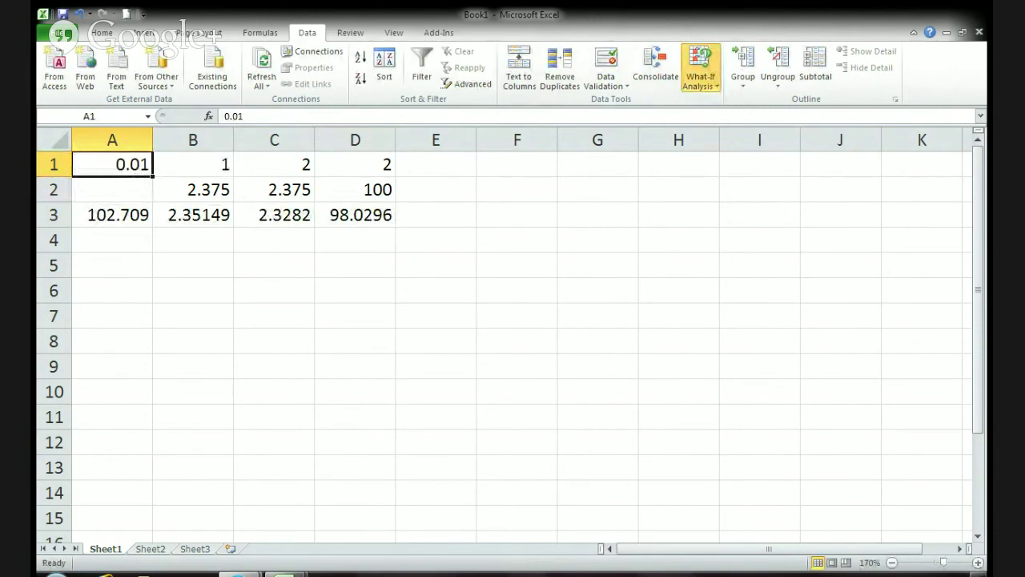
# Run a Goal Seek that sets the total in A3 to 105 by changing the rate in A1, and check the formula in A3.
pyautogui.click(705, 121)
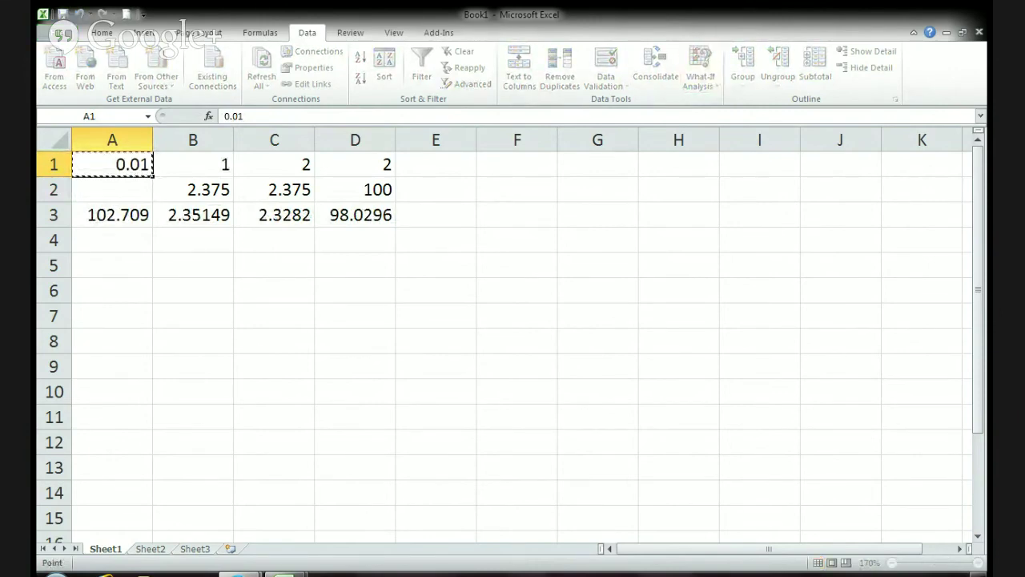
pyautogui.click(94, 216)
pyautogui.press('Tab')
pyautogui.press('Tab')
pyautogui.press('Tab')
pyautogui.click(114, 165)
pyautogui.press('Return')
pyautogui.press('Return')
pyautogui.press('Return')
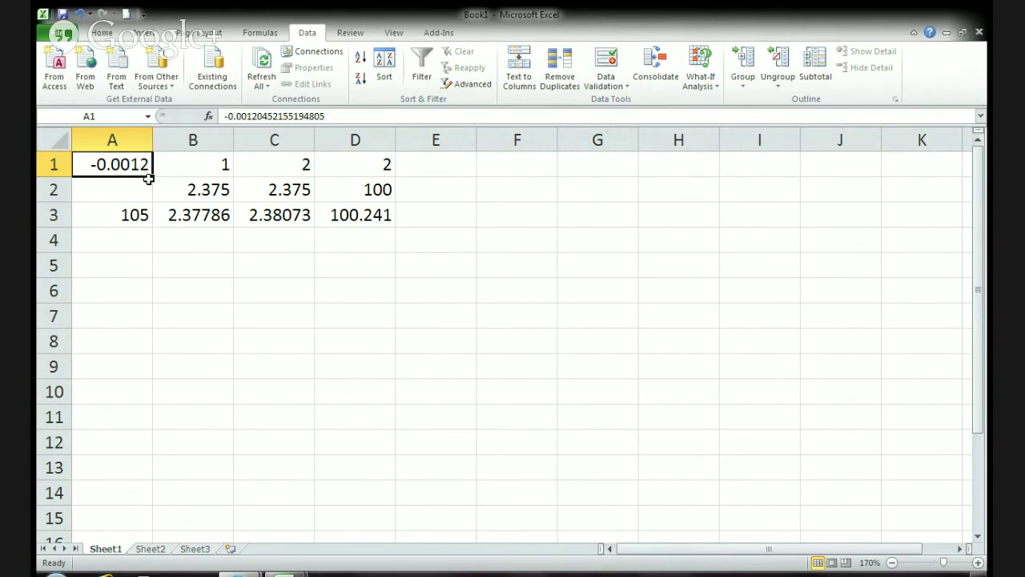
pyautogui.click(138, 218)
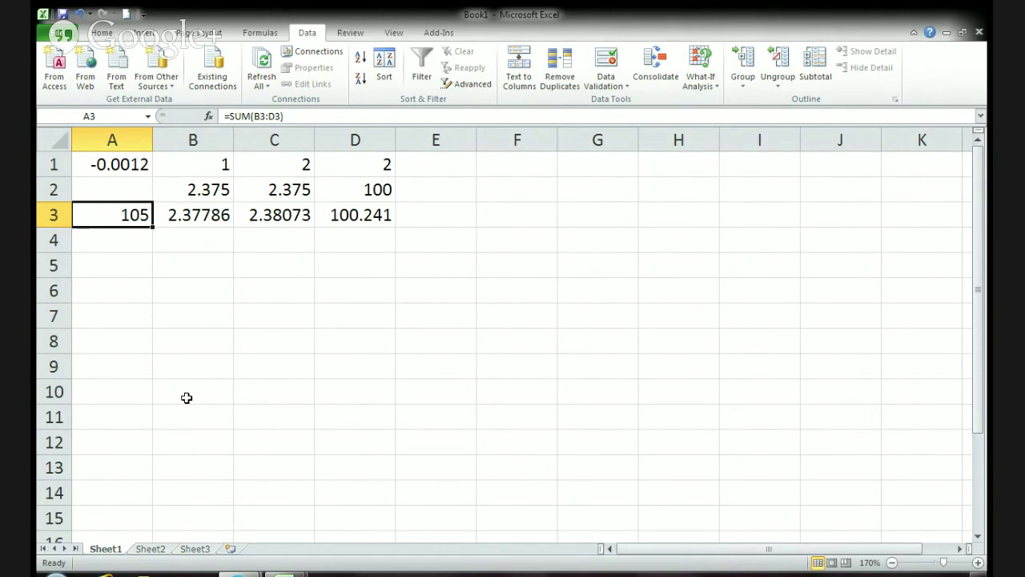
pyautogui.hotkey('alt', 'Tab')
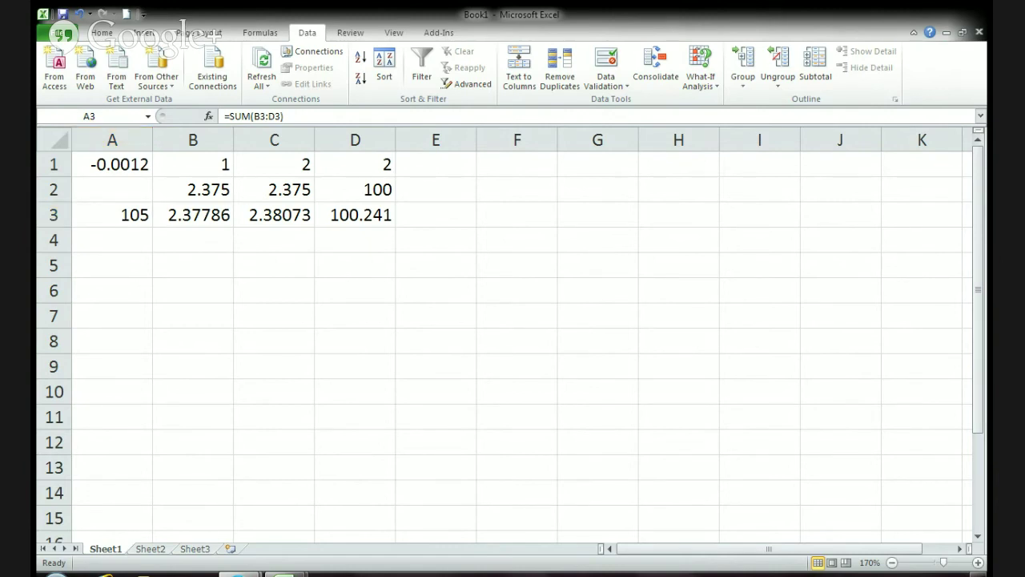